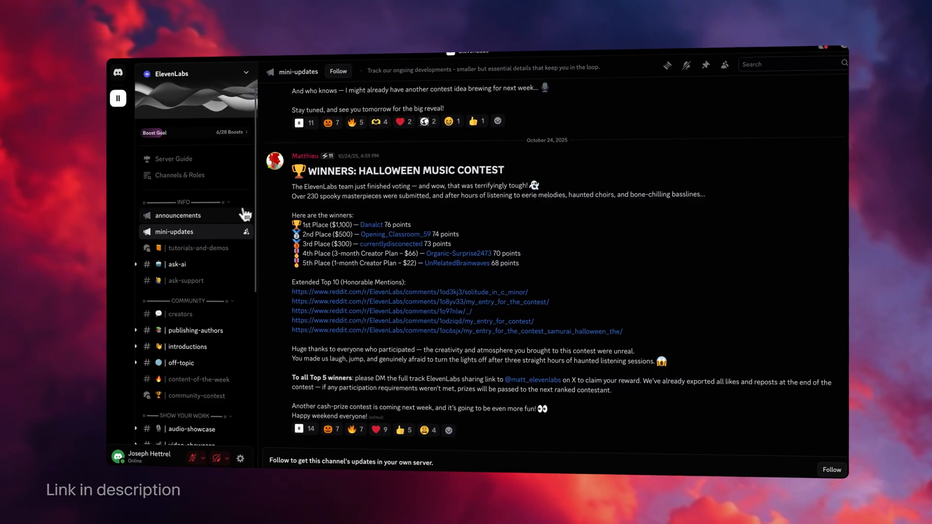
Switch to the announcements channel before leaving Discord for the ElevenLabs home page
{"action": "left_click", "coordinate": [216, 226]}
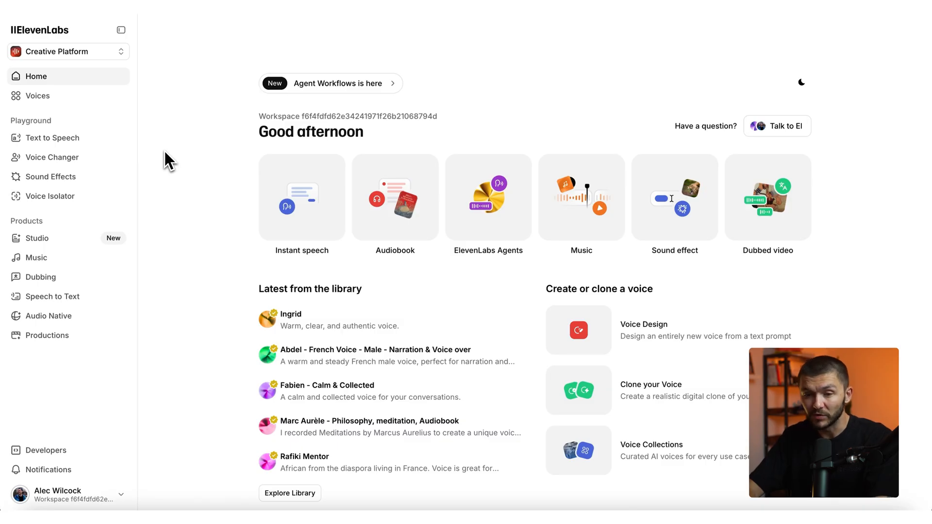
Upload Voice Isolator 2025 - Cam ISO.mp4 to Voice Isolator and submit it for processing
{"action": "left_click", "coordinate": [92, 198]}
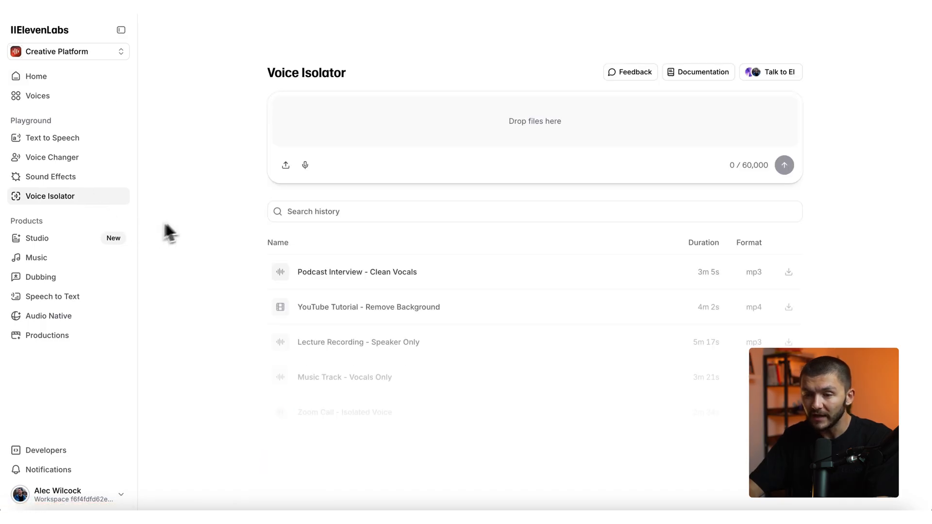
{"action": "left_click", "coordinate": [285, 165]}
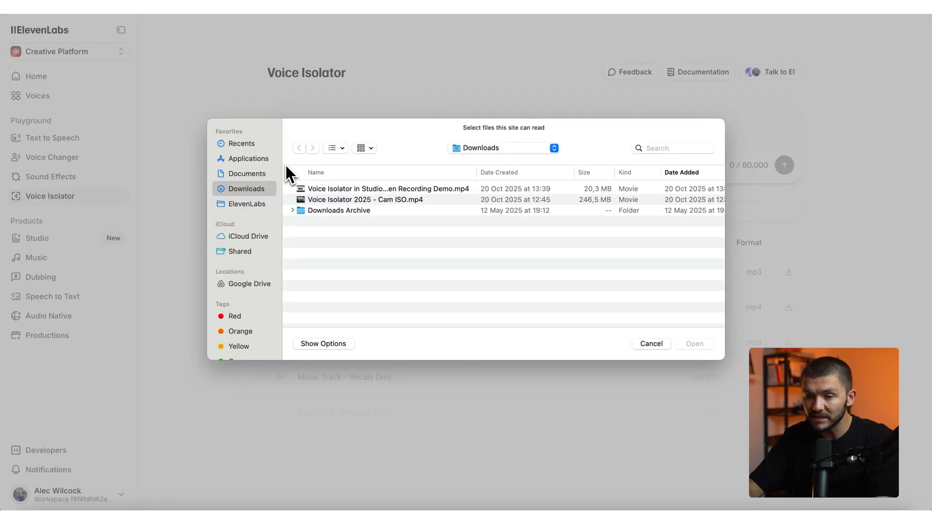
{"action": "left_click", "coordinate": [335, 200]}
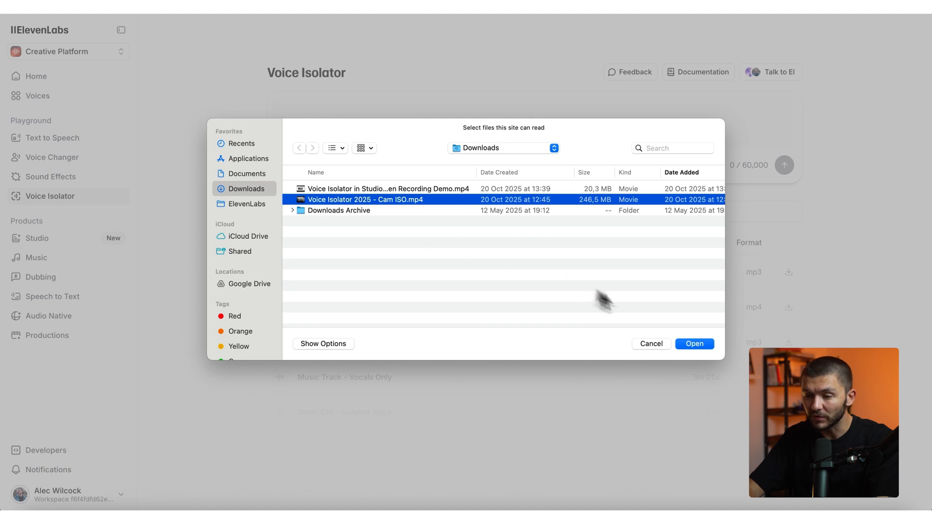
{"action": "left_click", "coordinate": [687, 345]}
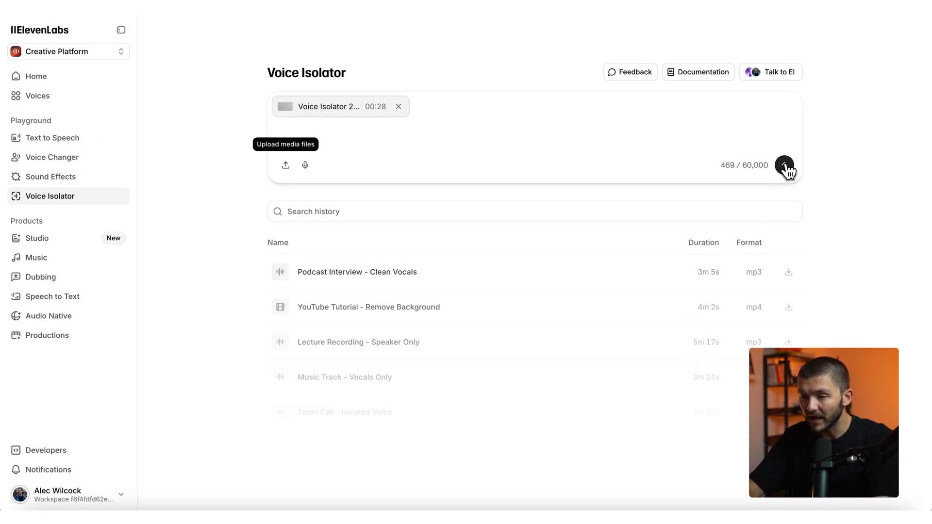
{"action": "left_click", "coordinate": [785, 167]}
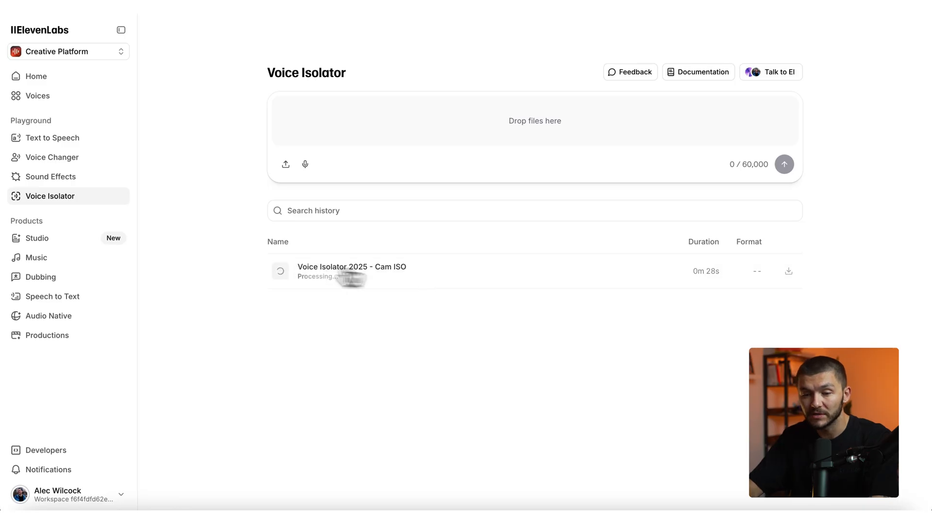
Create a blank Studio video project with the rooftop clip from Downloads and play it back
{"action": "left_click", "coordinate": [74, 244]}
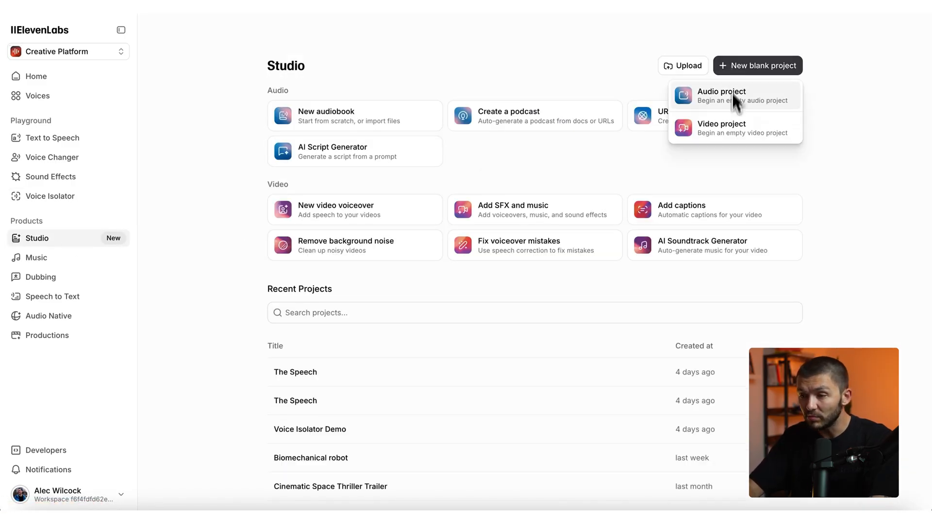
{"action": "left_click", "coordinate": [731, 130]}
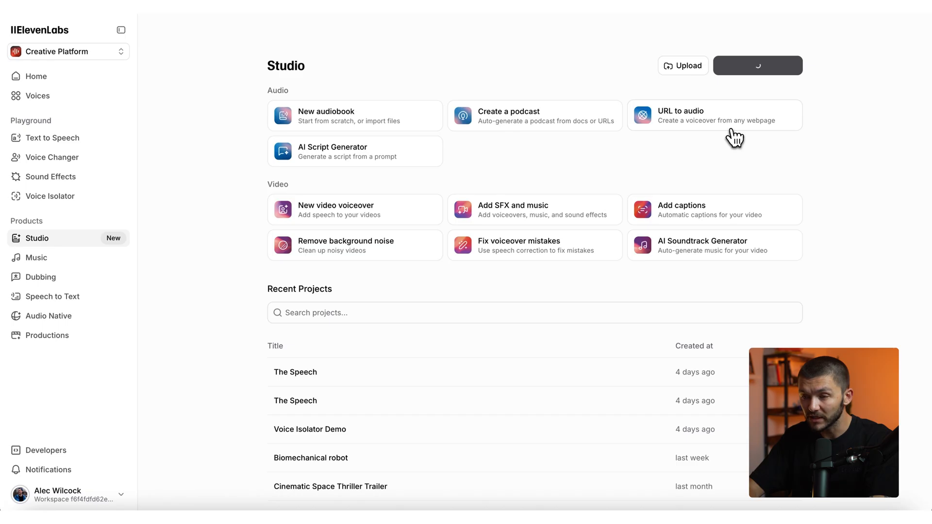
{"action": "left_click", "coordinate": [550, 281]}
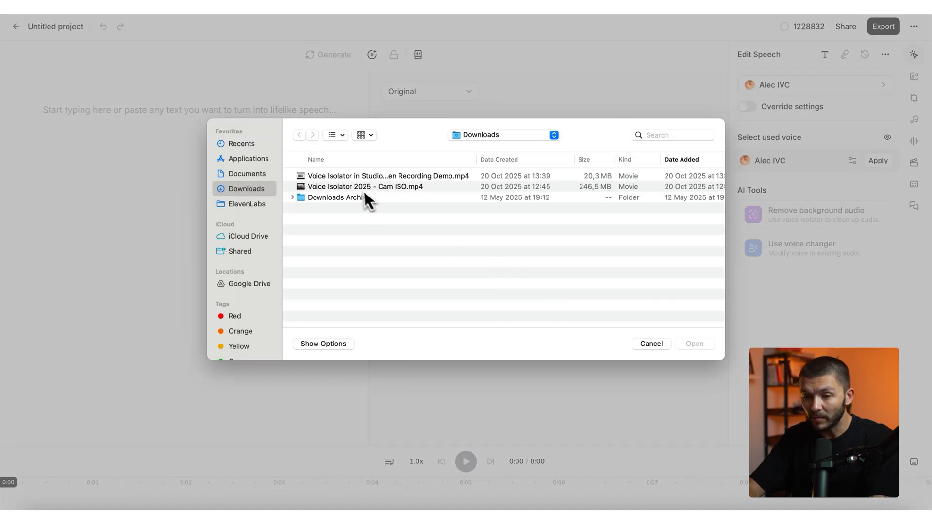
{"action": "left_click", "coordinate": [696, 344]}
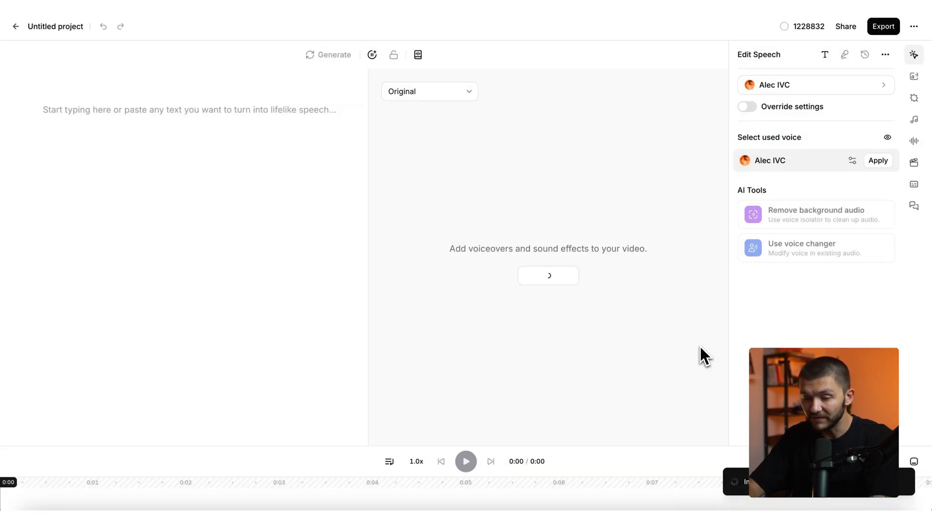
{"action": "left_click", "coordinate": [469, 435]}
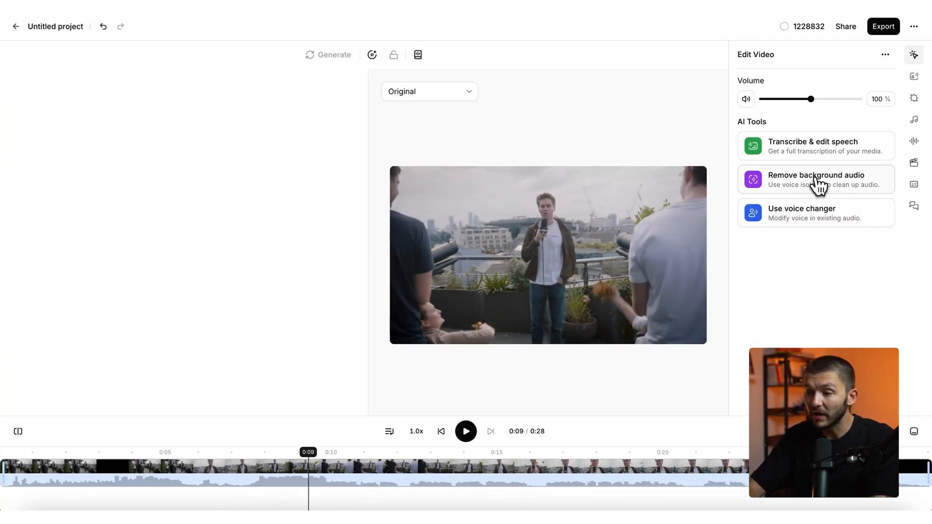
{"action": "left_click", "coordinate": [468, 433]}
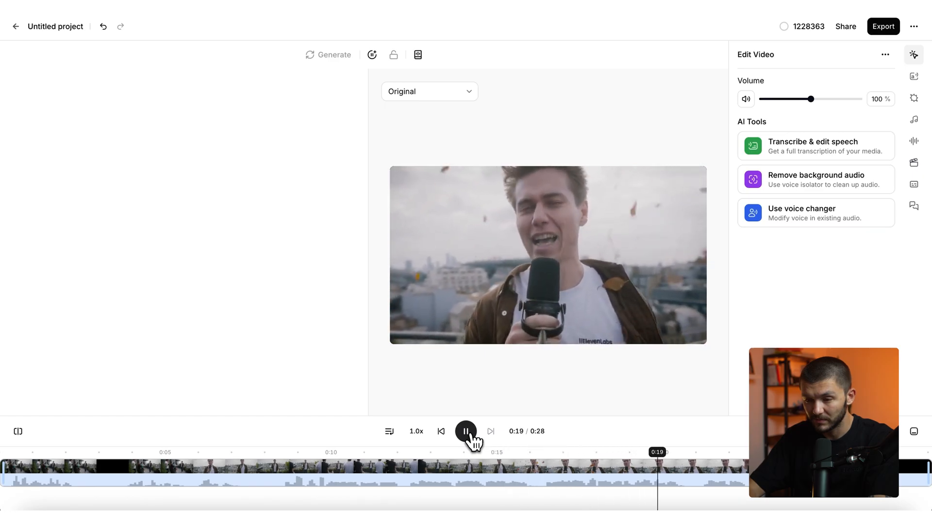
{"action": "left_click", "coordinate": [470, 435]}
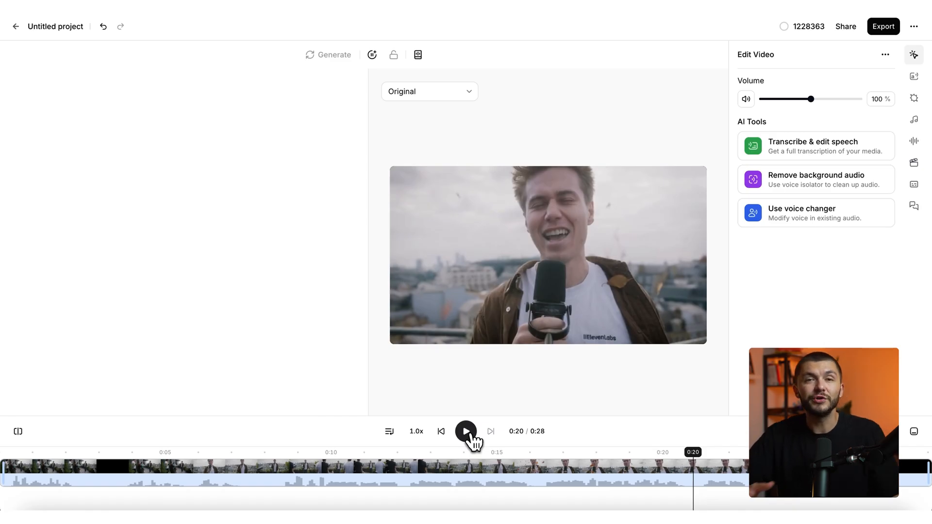